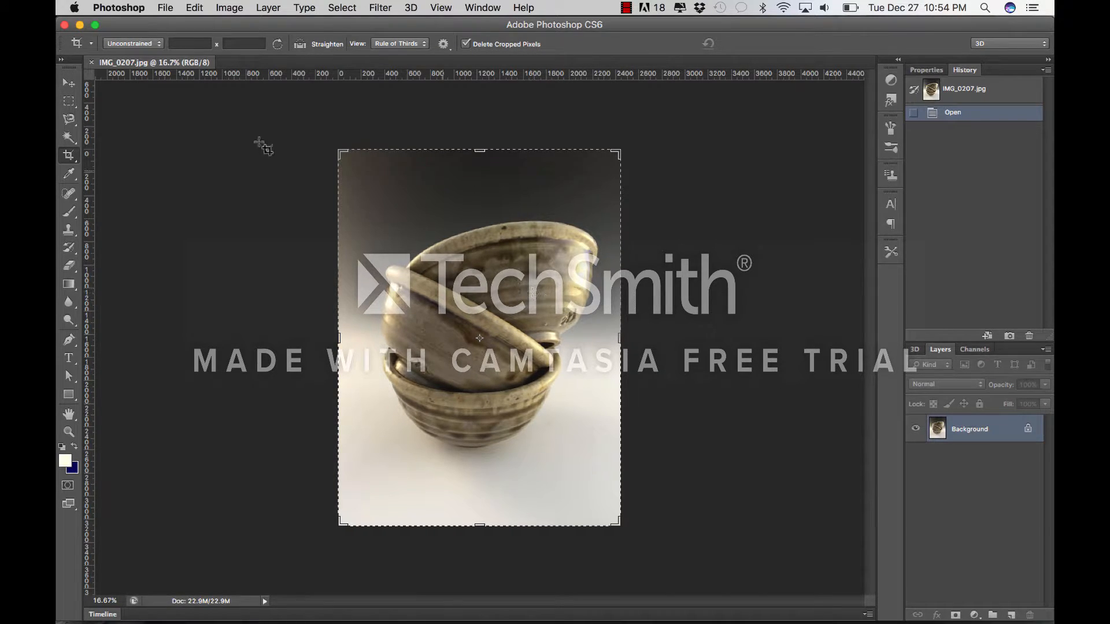
Apply Auto Color, Auto Contrast and Auto Tone to the bowl photo, in that order.
{"action": "left_click", "coordinate": [230, 8]}
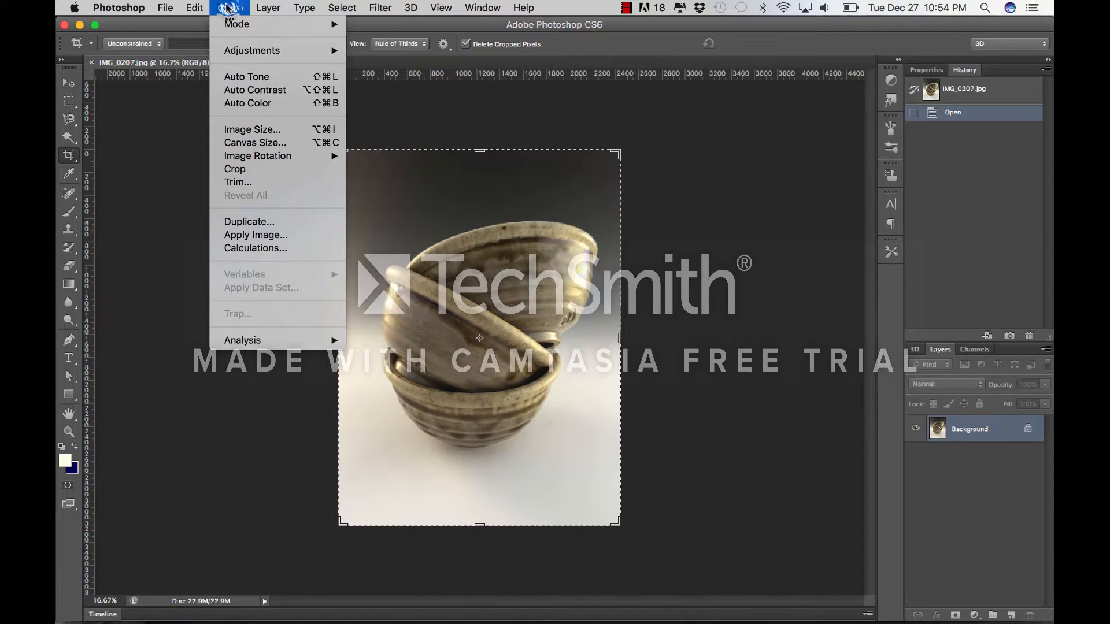
{"action": "left_click", "coordinate": [260, 104]}
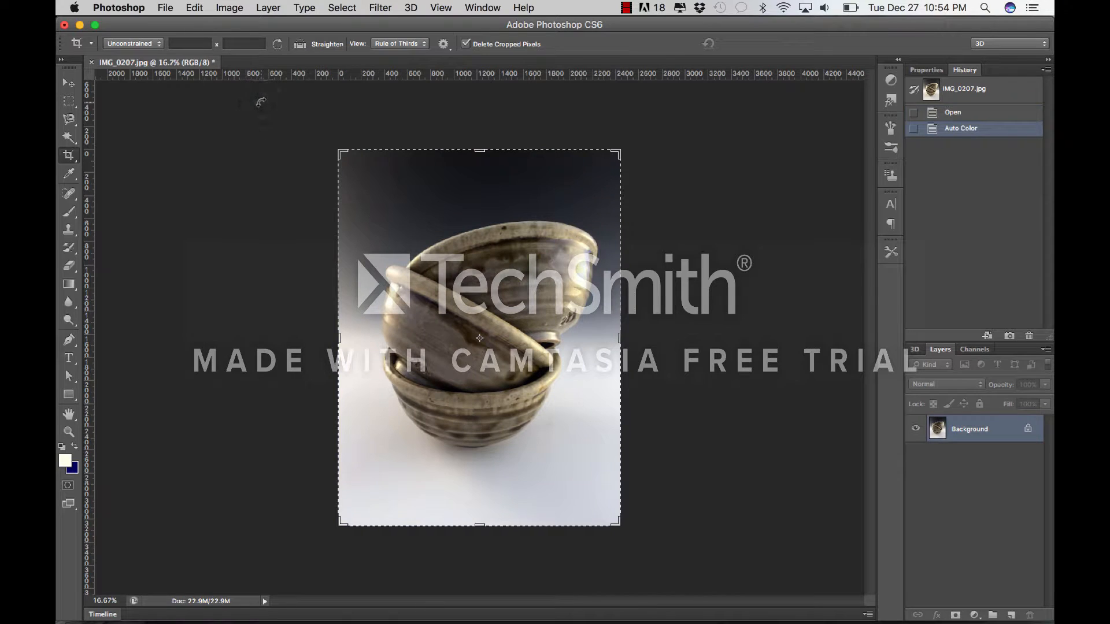
{"action": "left_click", "coordinate": [228, 8]}
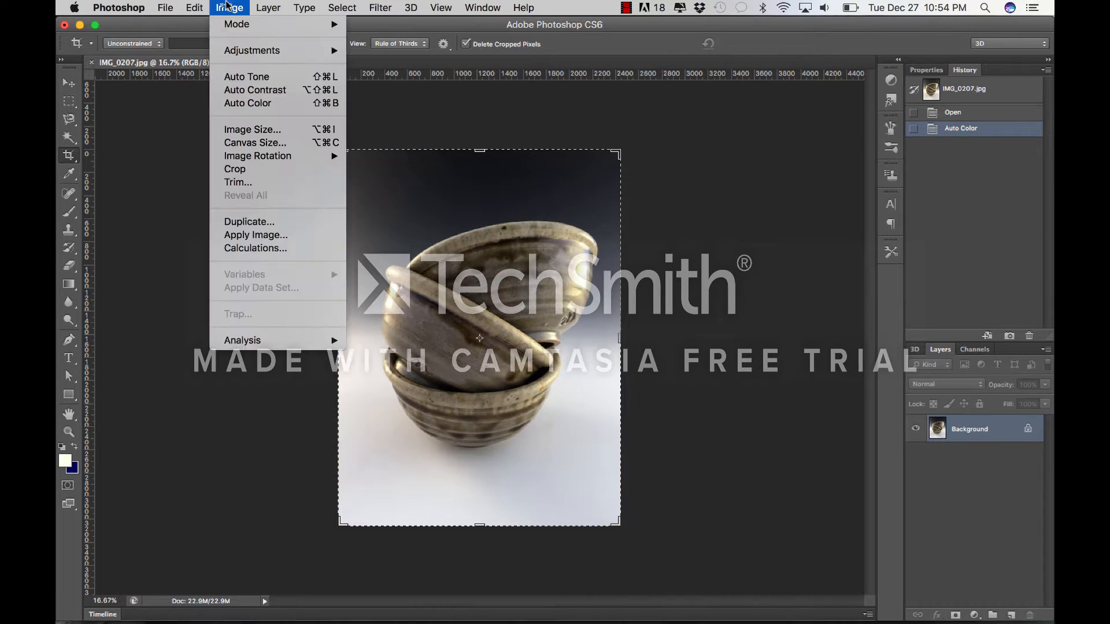
{"action": "left_click", "coordinate": [247, 90]}
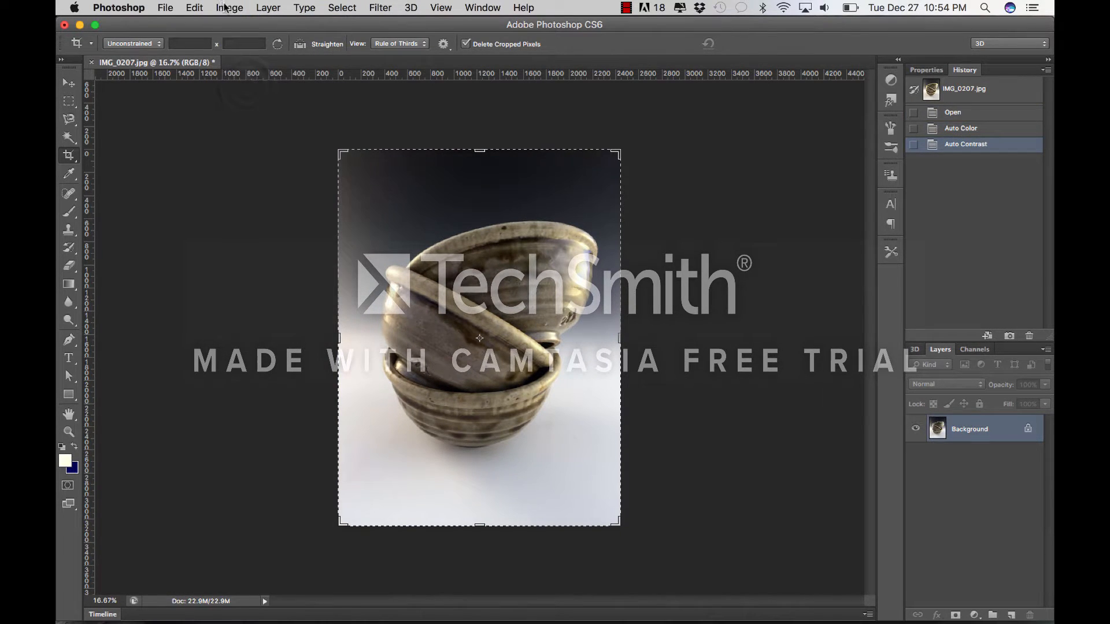
{"action": "left_click", "coordinate": [230, 8]}
{"action": "left_click", "coordinate": [245, 78]}
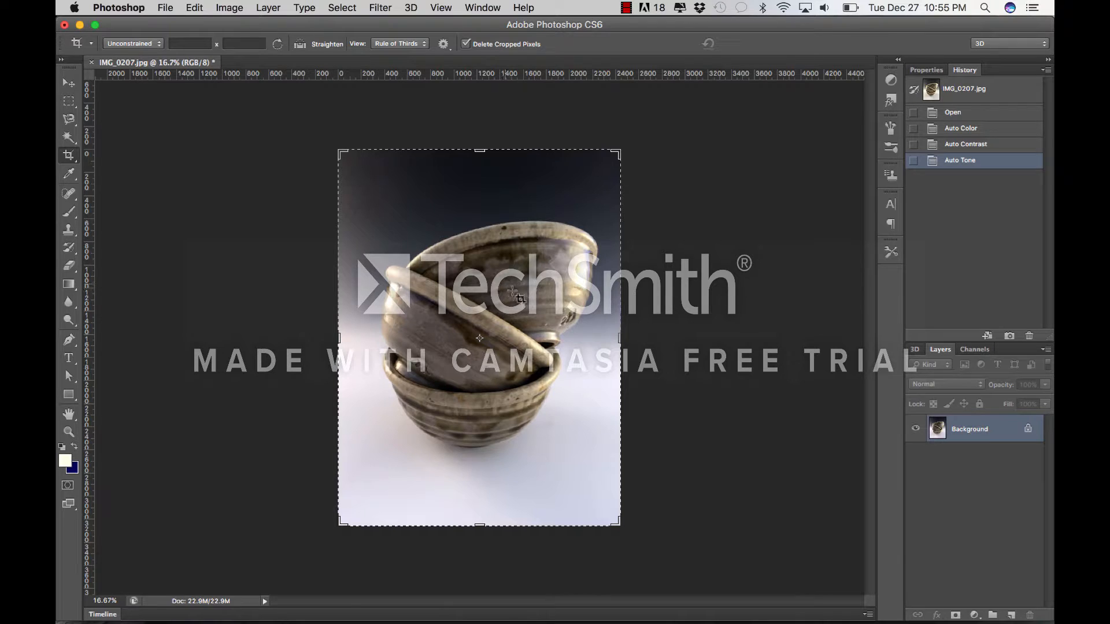
Duplicate the Background layer with the default name and set the copy's blend mode to Overlay.
{"action": "right_click", "coordinate": [984, 429]}
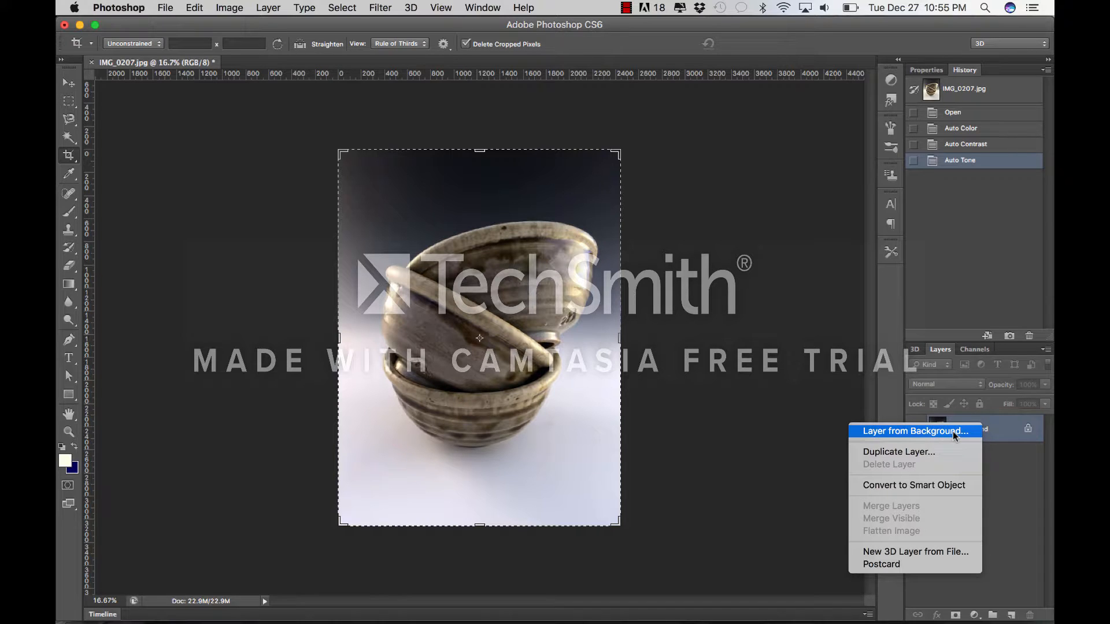
{"action": "left_click", "coordinate": [953, 453]}
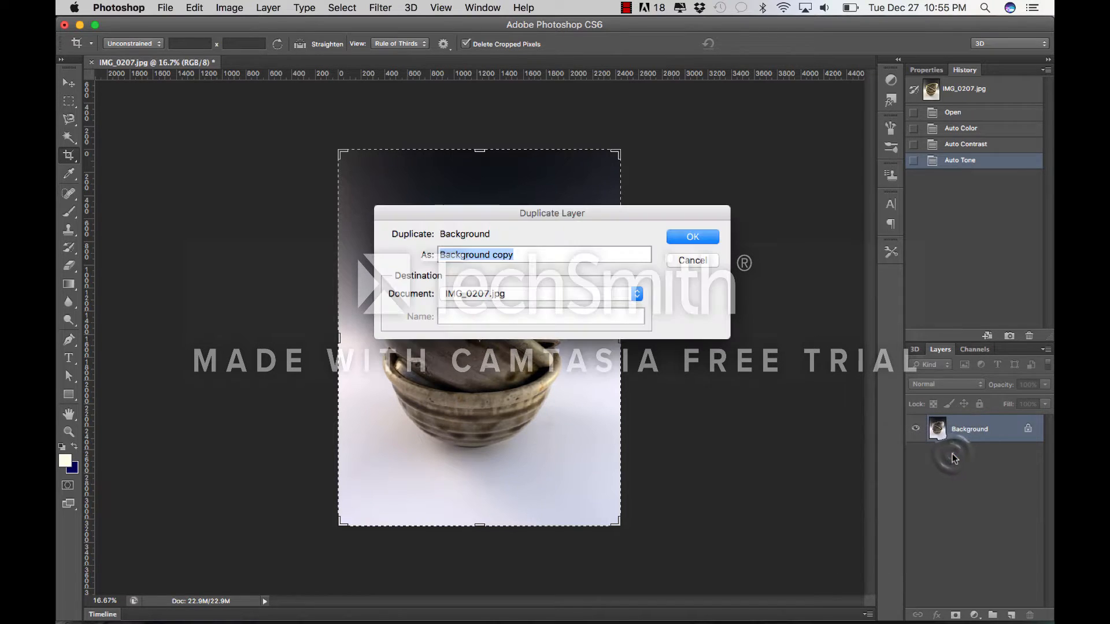
{"action": "left_click", "coordinate": [690, 237]}
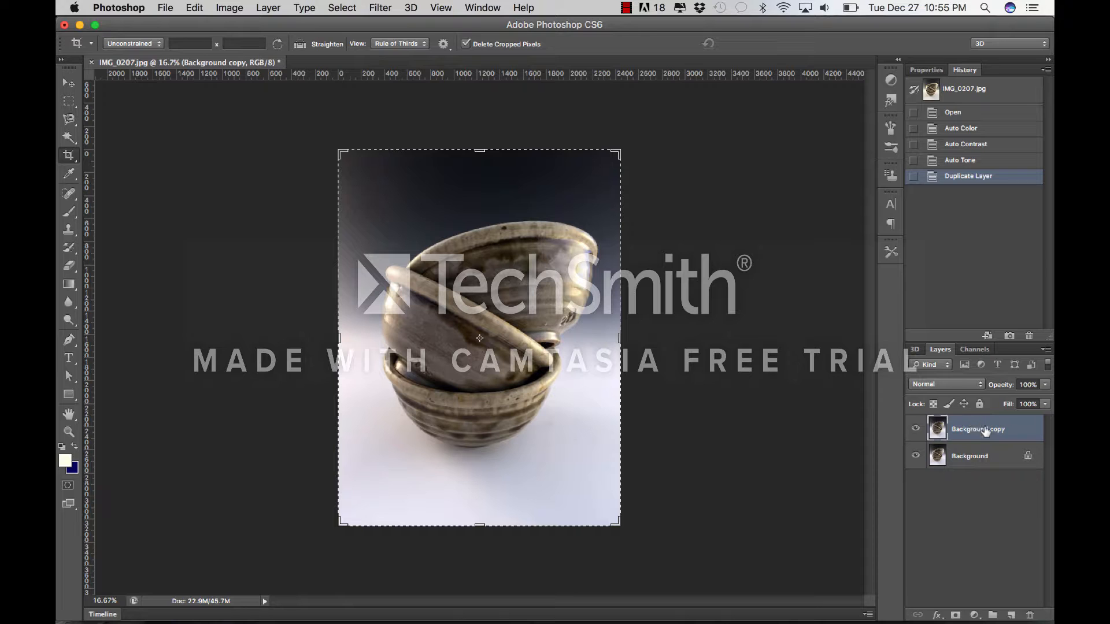
{"action": "left_click", "coordinate": [967, 385]}
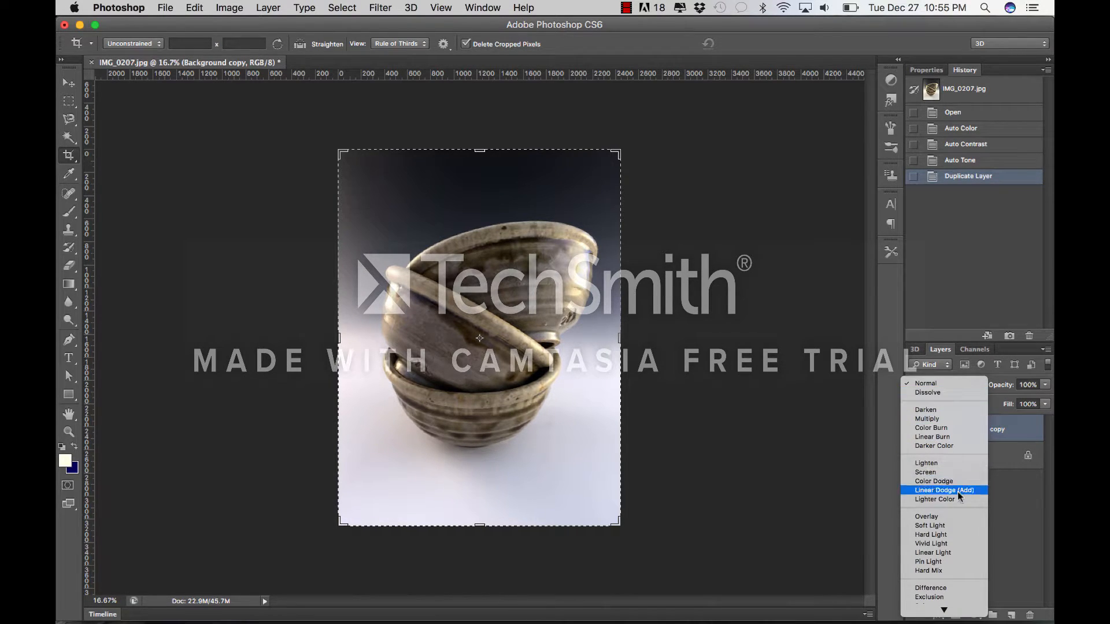
{"action": "left_click", "coordinate": [957, 516]}
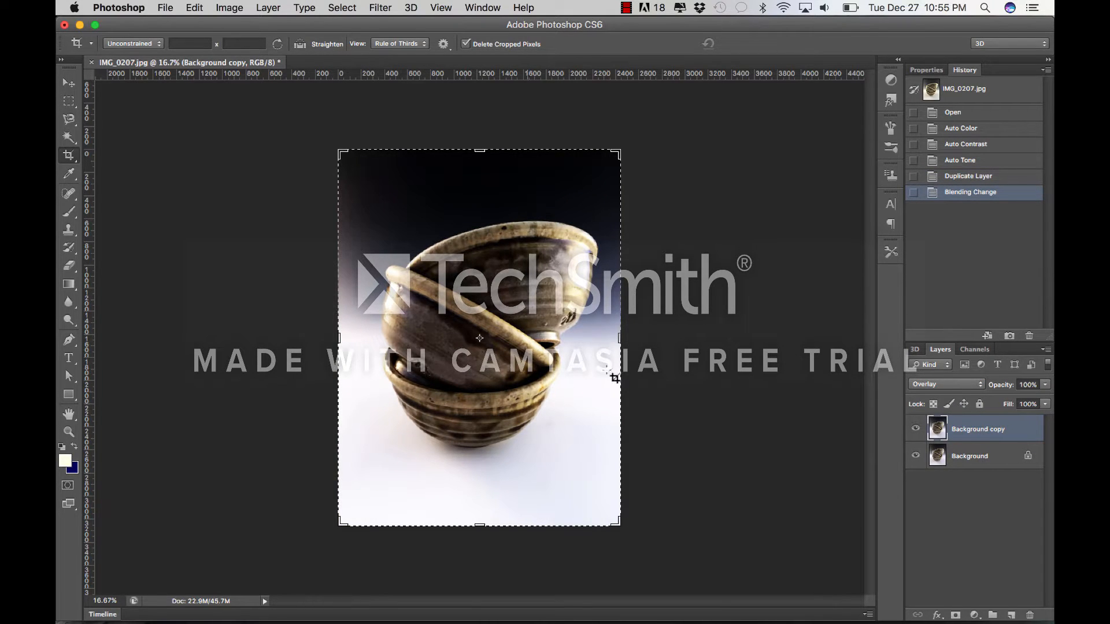
Start a High Pass filter on the Background copy at a 3.4-pixel radius, inspecting the bowl's edge with the preview off and on.
{"action": "left_click", "coordinate": [377, 7]}
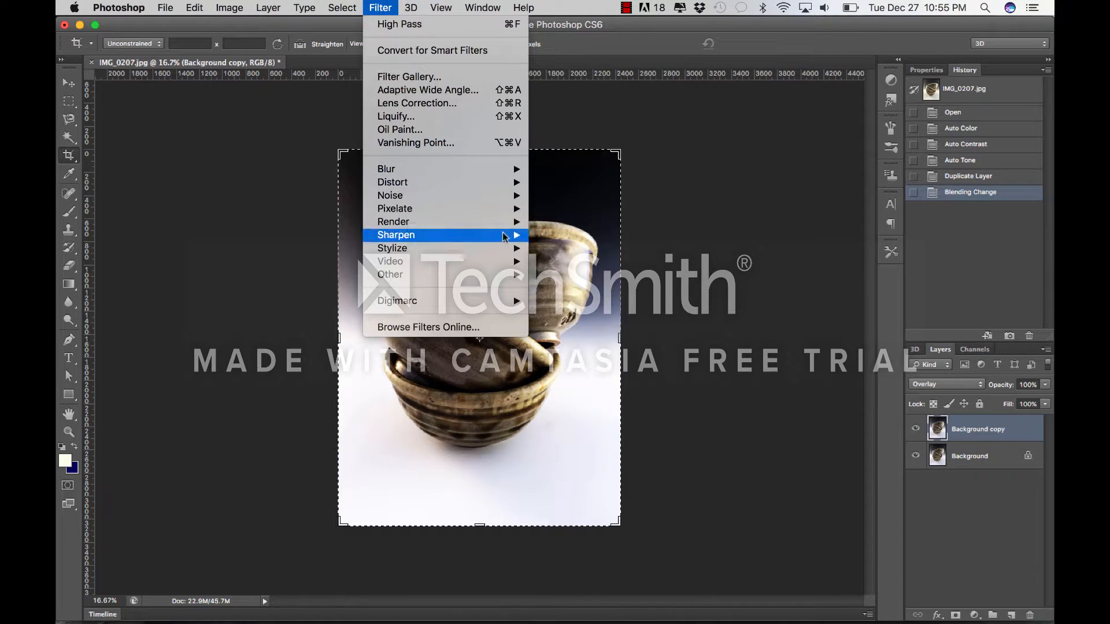
{"action": "mouse_move", "coordinate": [529, 278]}
{"action": "left_click", "coordinate": [567, 287]}
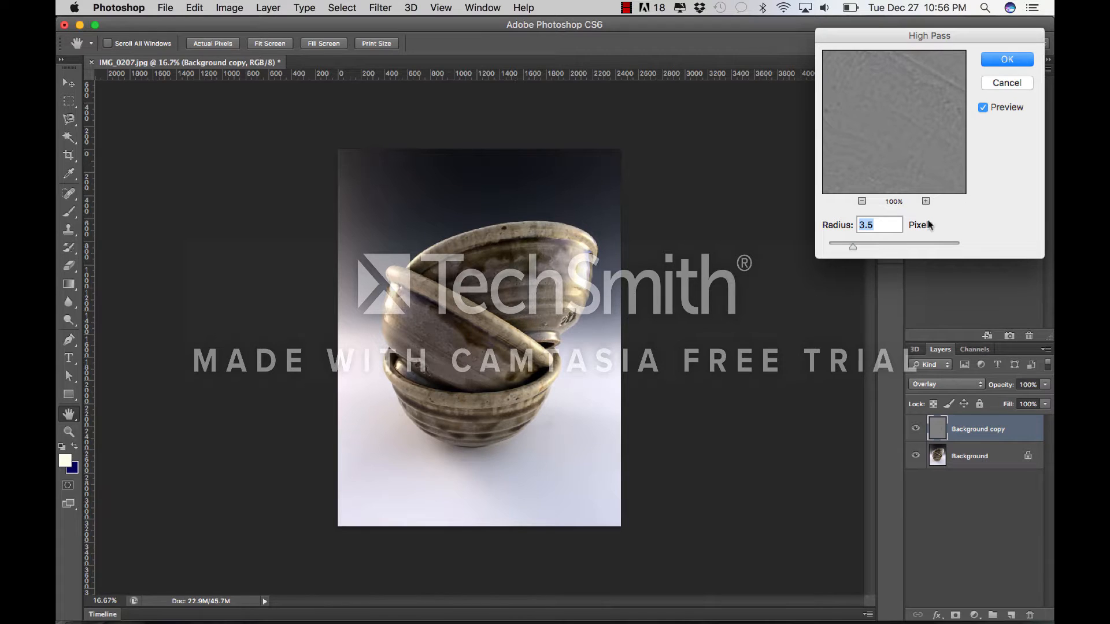
{"action": "left_click_drag", "start_coordinate": [854, 249], "coordinate": [852, 247]}
{"action": "left_click", "coordinate": [558, 342]}
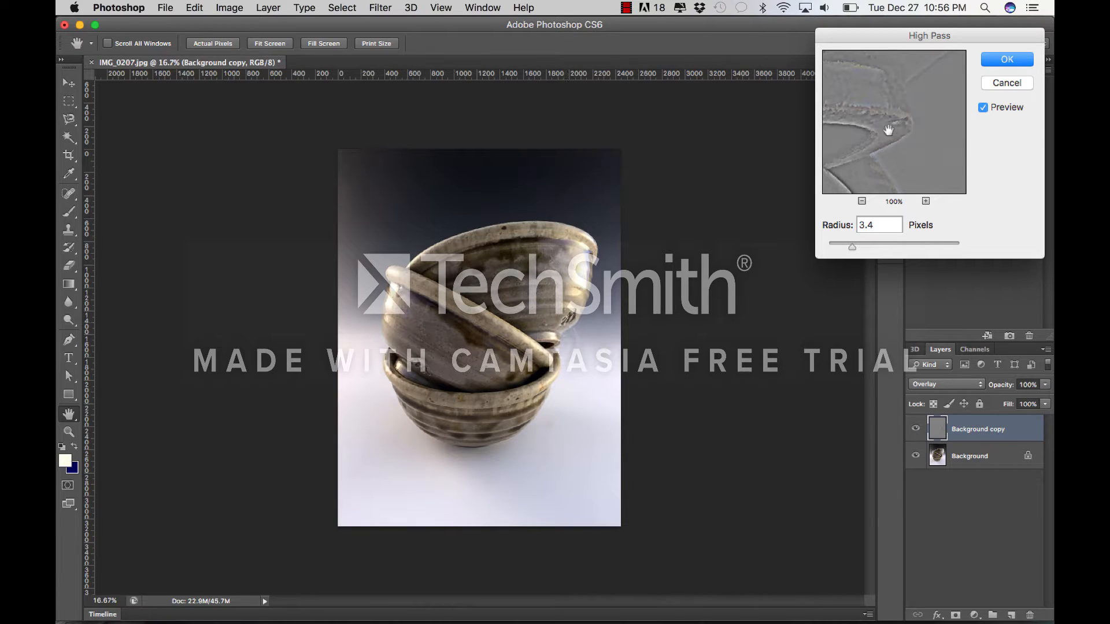
{"action": "left_click", "coordinate": [983, 108]}
{"action": "left_click", "coordinate": [983, 108]}
Test an exaggerated High Pass radius of 132.5 pixels, and apply the filter with the radius reduced to about 4 pixels.
{"action": "left_click_drag", "start_coordinate": [852, 247], "coordinate": [920, 258]}
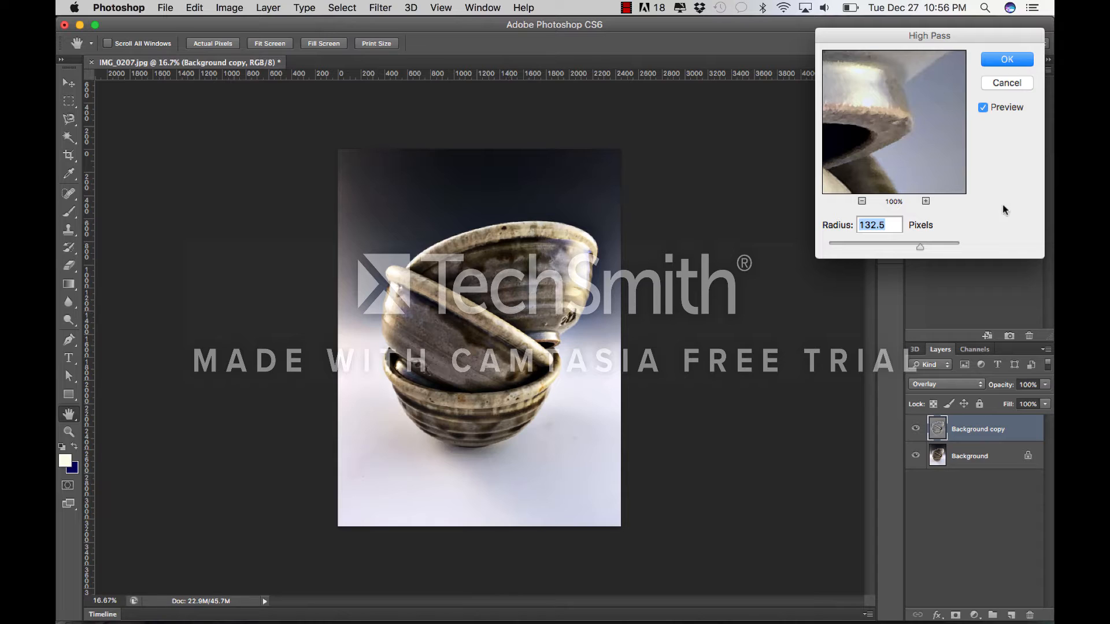
{"action": "left_click_drag", "start_coordinate": [919, 248], "coordinate": [867, 253]}
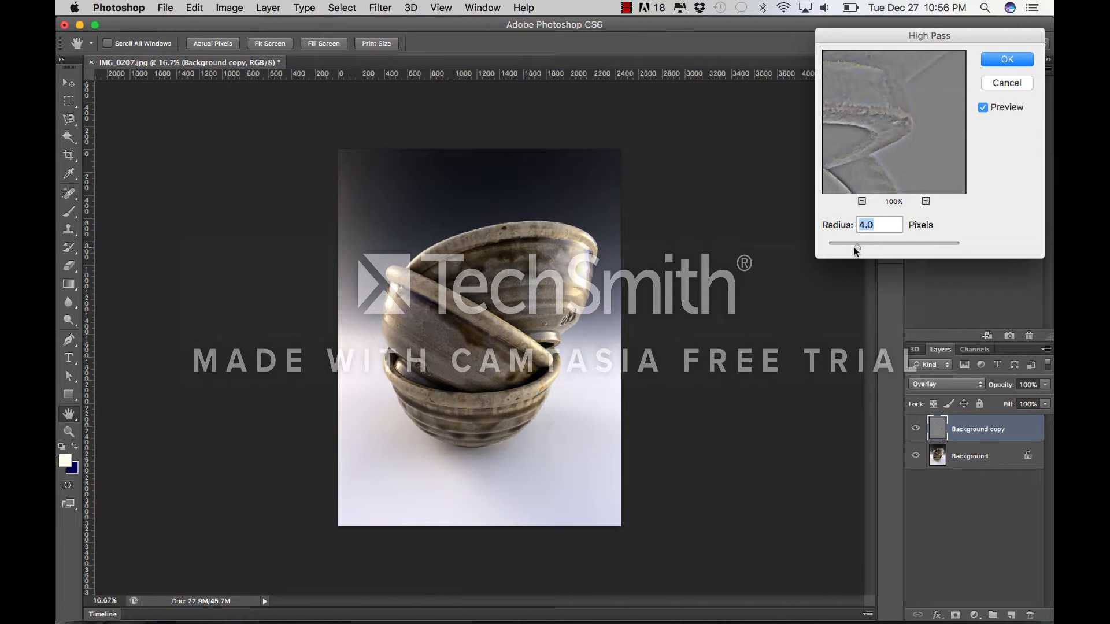
{"action": "left_click_drag", "start_coordinate": [856, 248], "coordinate": [857, 251]}
{"action": "left_click", "coordinate": [1007, 59]}
{"action": "key", "text": "c"}
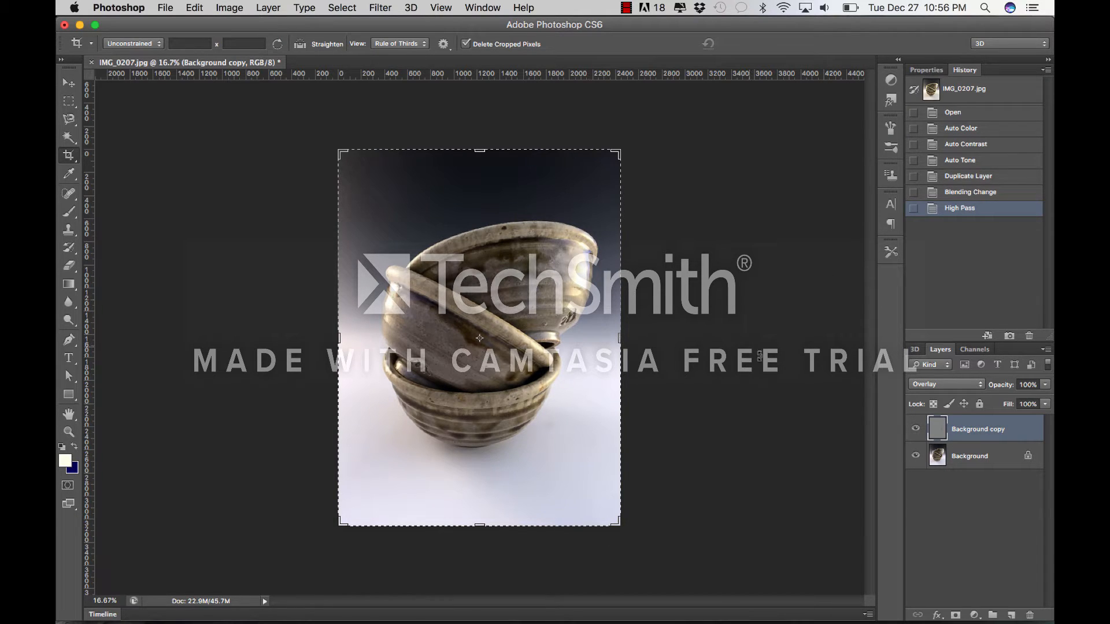
Compare the originally opened photo with the High Pass result by switching twice between their history states.
{"action": "left_click", "coordinate": [968, 115]}
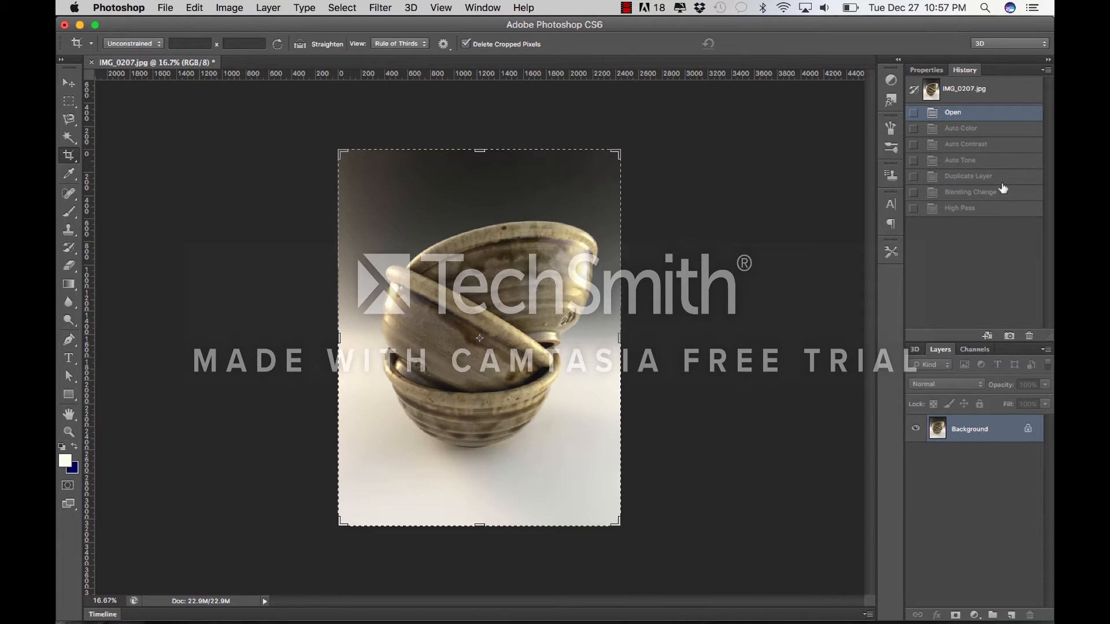
{"action": "left_click", "coordinate": [982, 212]}
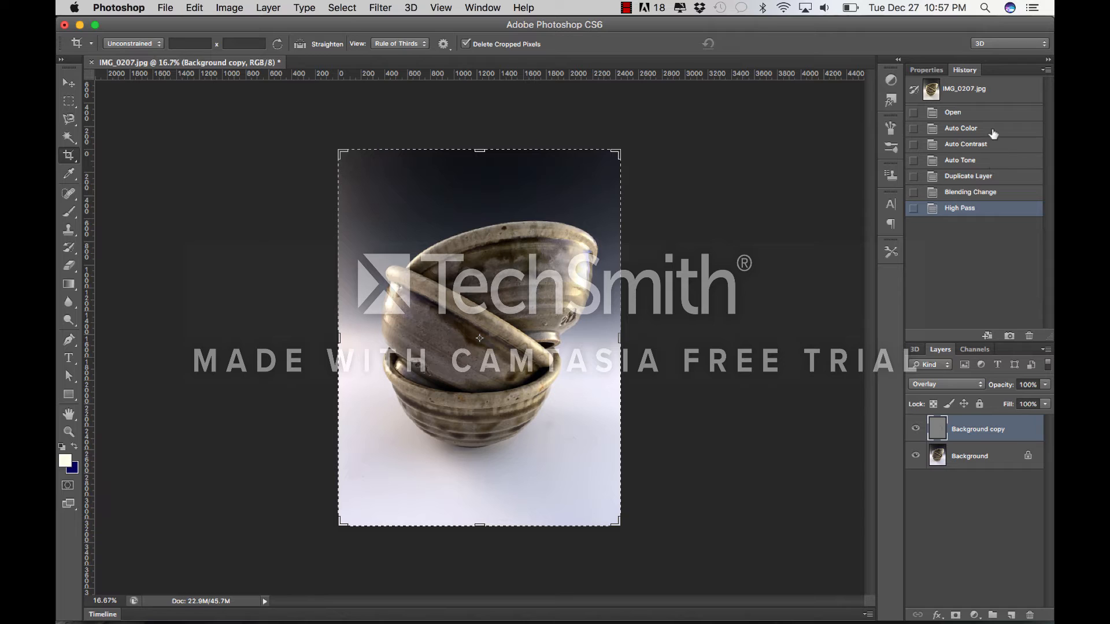
{"action": "left_click", "coordinate": [982, 114]}
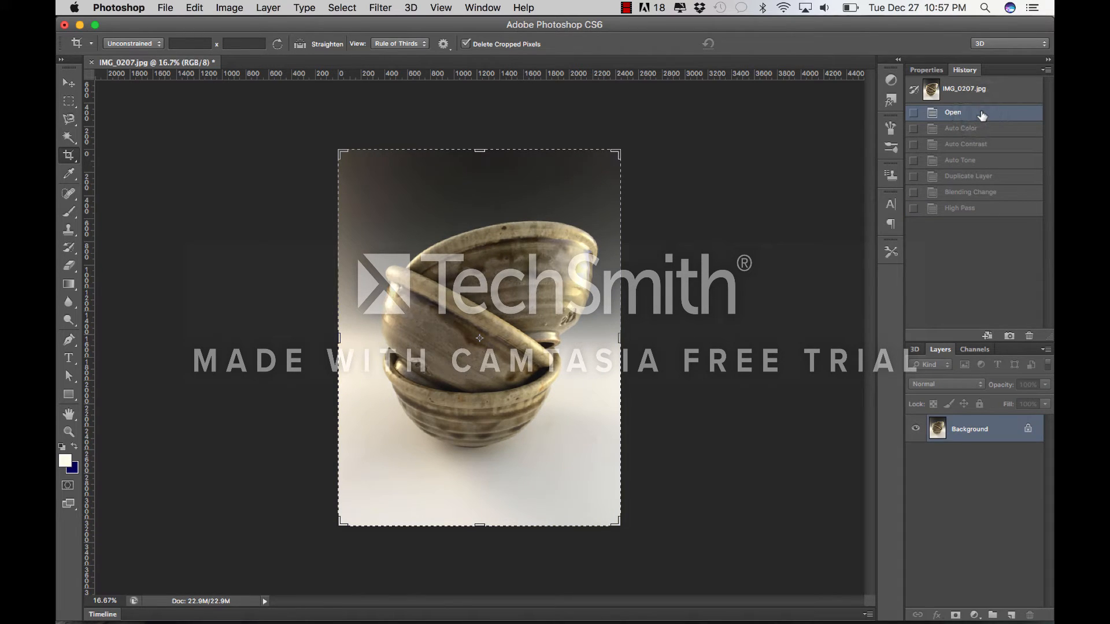
{"action": "left_click", "coordinate": [991, 210]}
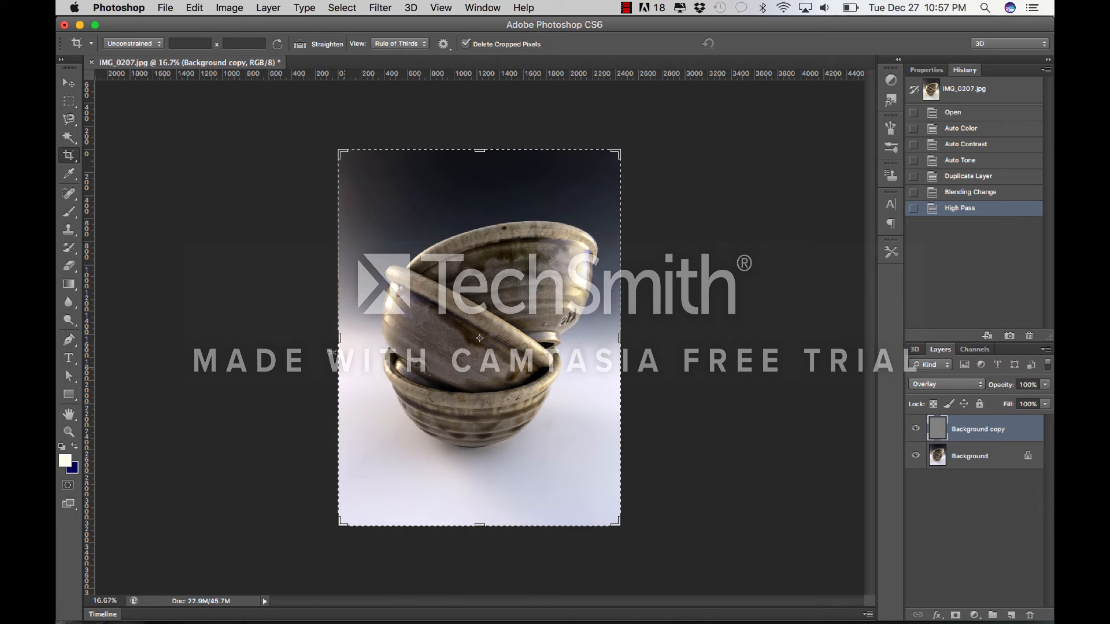
Crop the photo slightly tighter around the stacked bowls on all four sides.
{"action": "left_click_drag", "start_coordinate": [337, 340], "coordinate": [354, 342]}
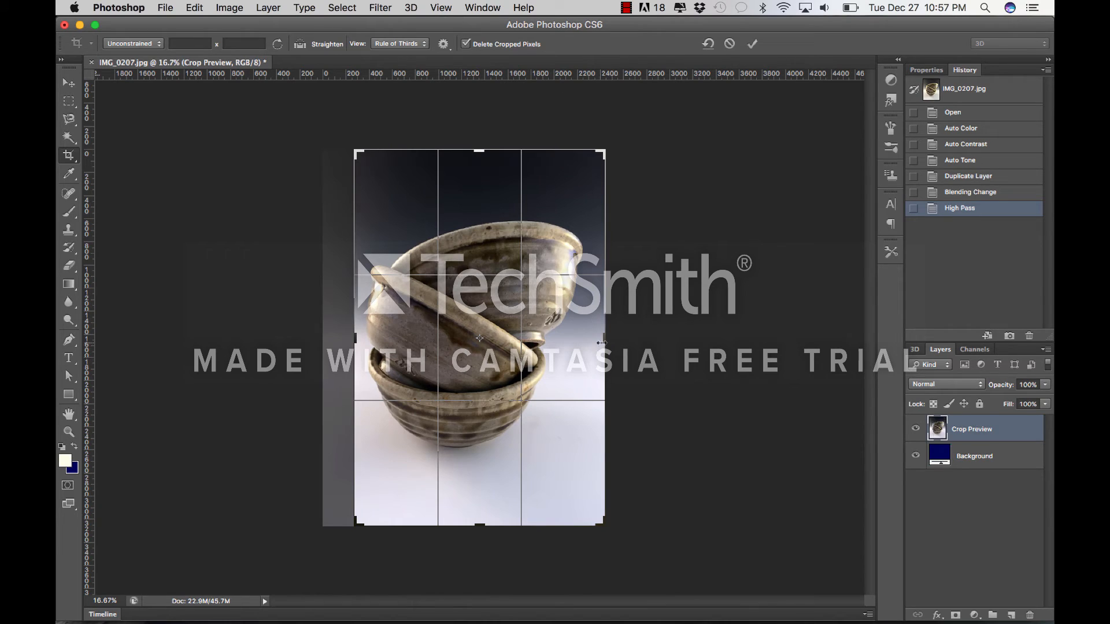
{"action": "left_click_drag", "start_coordinate": [603, 340], "coordinate": [597, 337]}
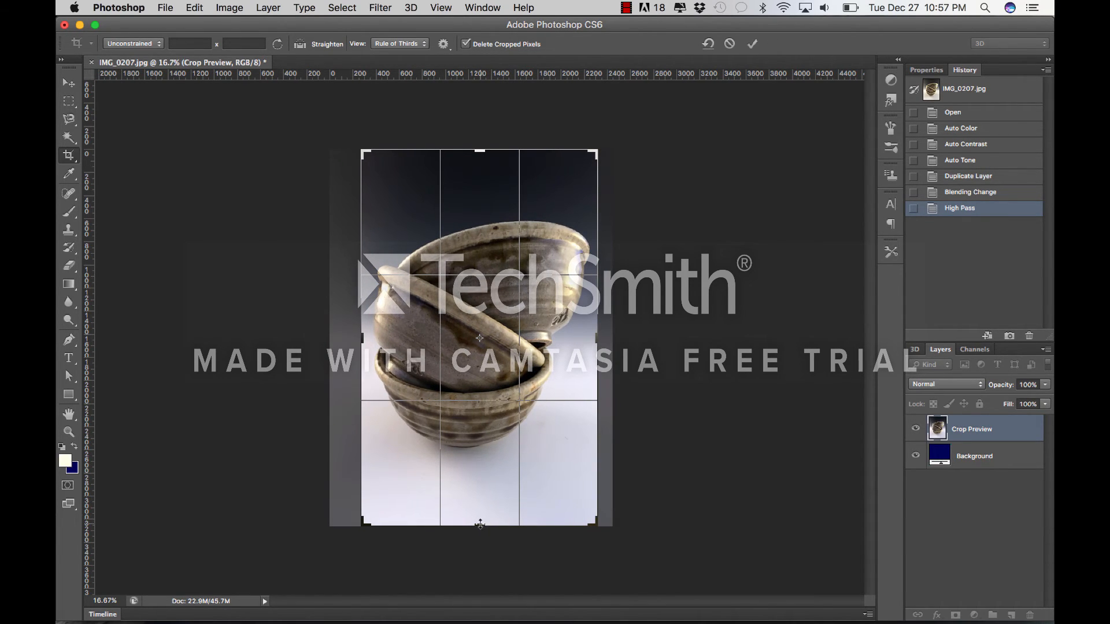
{"action": "left_click_drag", "start_coordinate": [480, 524], "coordinate": [480, 516]}
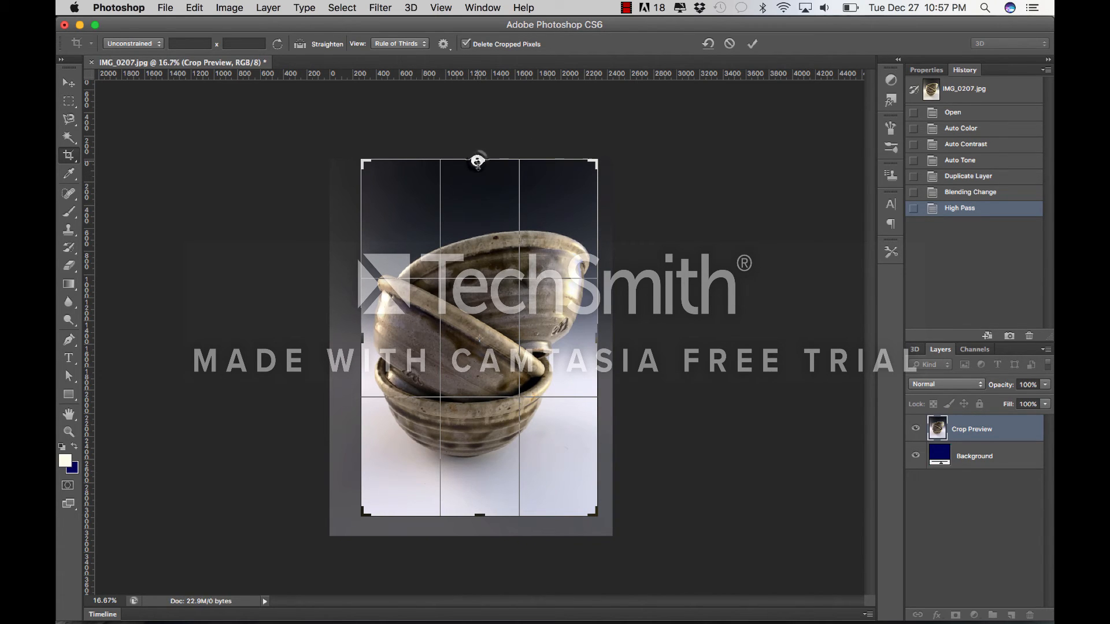
{"action": "left_click_drag", "start_coordinate": [478, 161], "coordinate": [480, 174]}
{"action": "key", "text": "Return"}
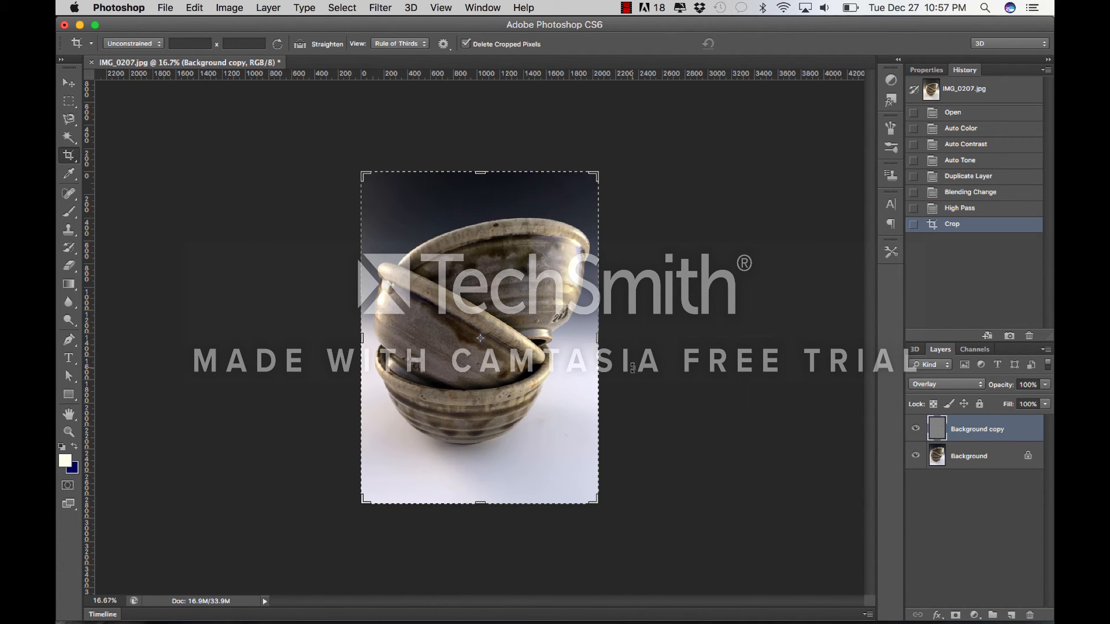
{"action": "key", "text": "super+equal"}
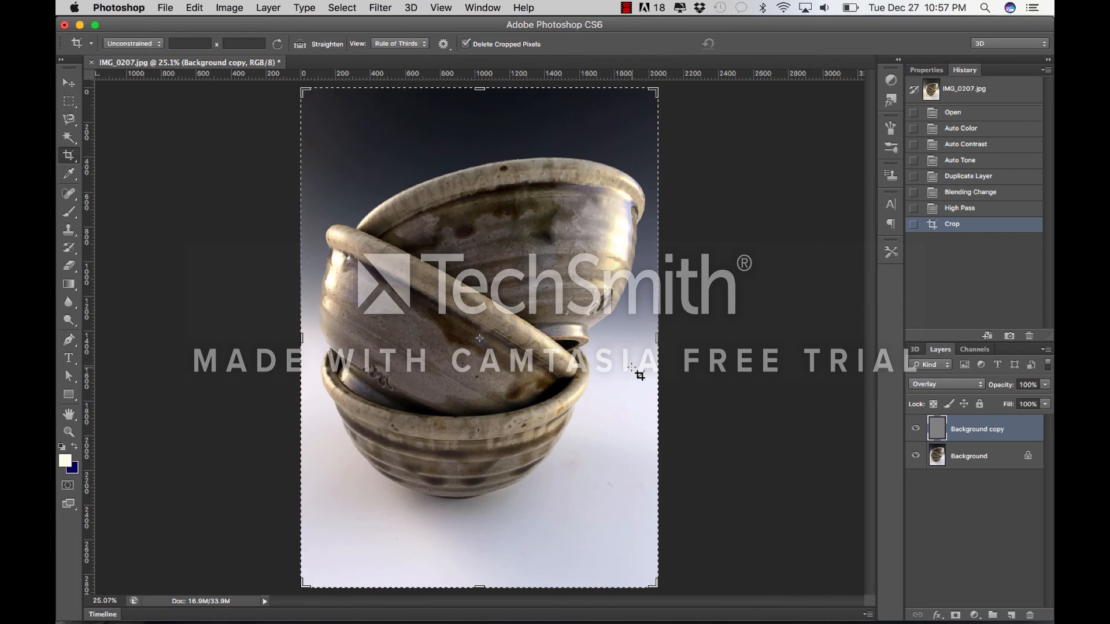